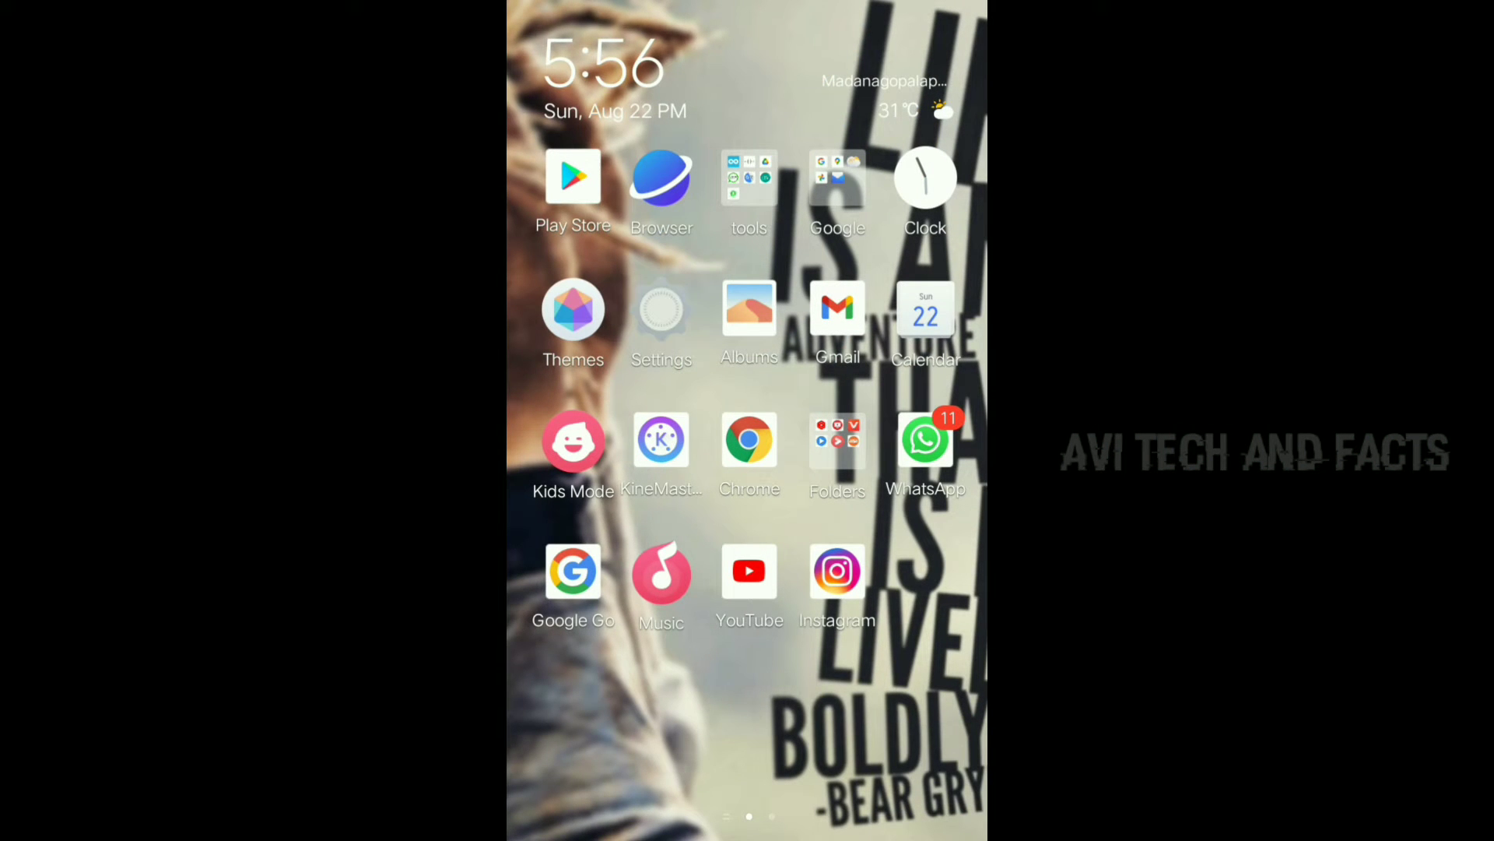
left_click_drag(903, 710, 935, 443)
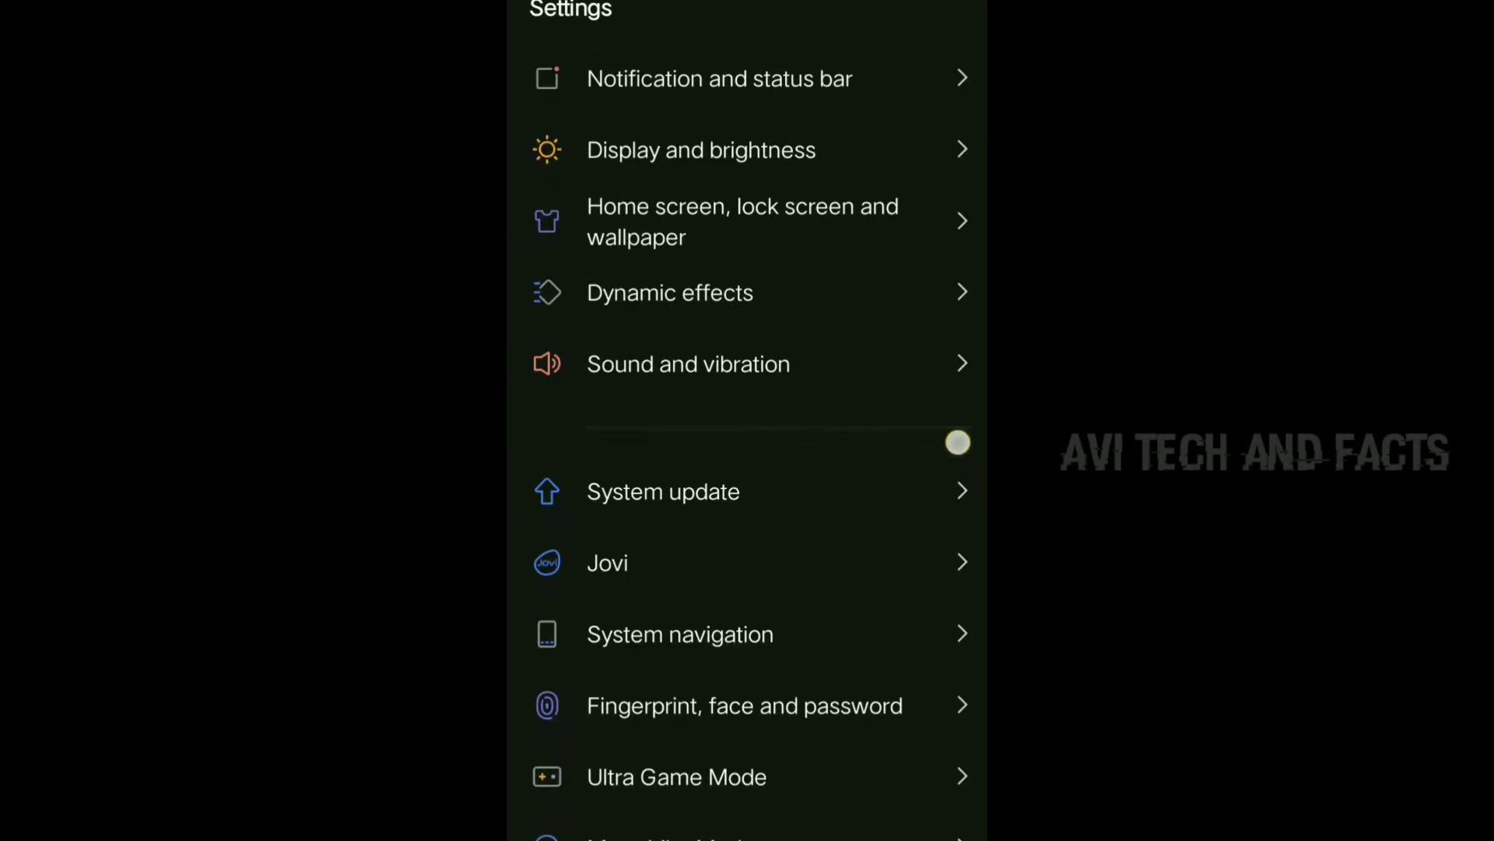
- Scroll Settings and go to Shortcuts and accessibility, then its Accessible options page
left_click_drag(907, 612, 923, 420)
left_click_drag(878, 736, 888, 491)
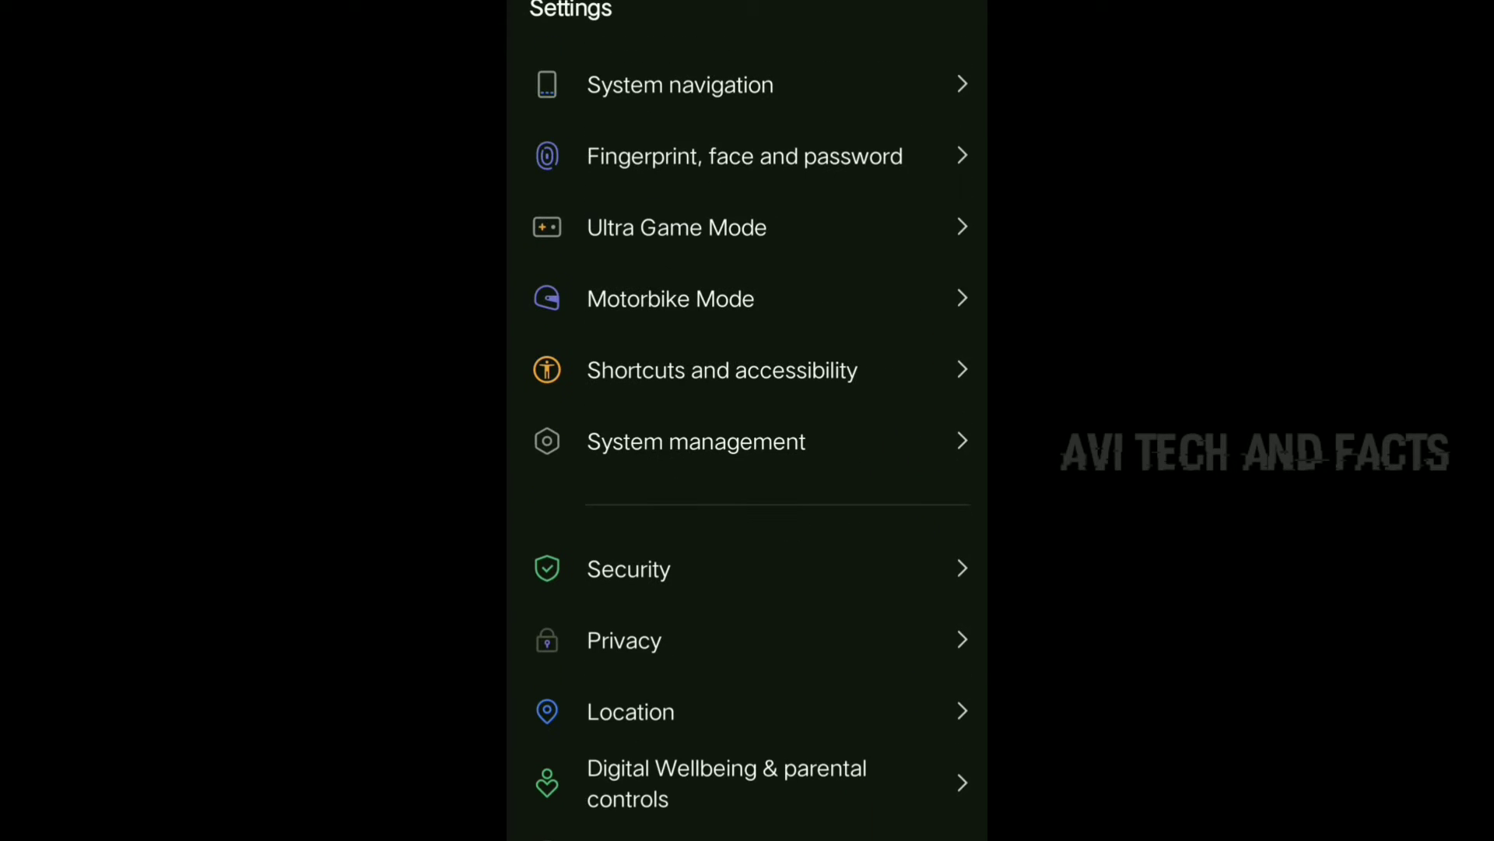
left_click(722, 370)
mouse_move(935, 607)
left_mouse_down()
mouse_move(939, 493)
mouse_move(939, 547)
left_mouse_up()
left_click(748, 818)
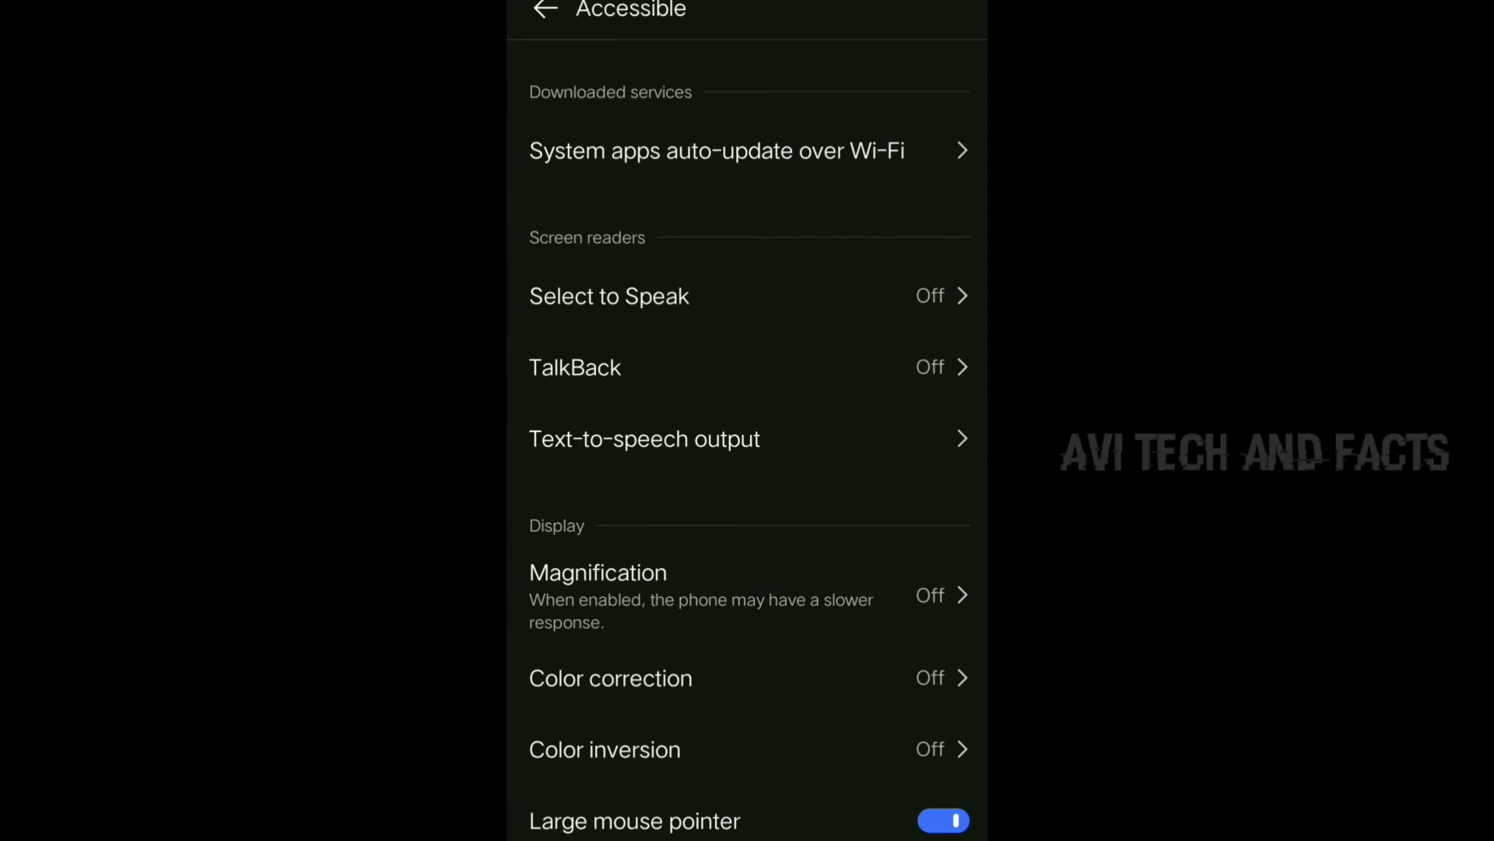
left_click_drag(951, 608, 974, 251)
left_click_drag(910, 608, 912, 407)
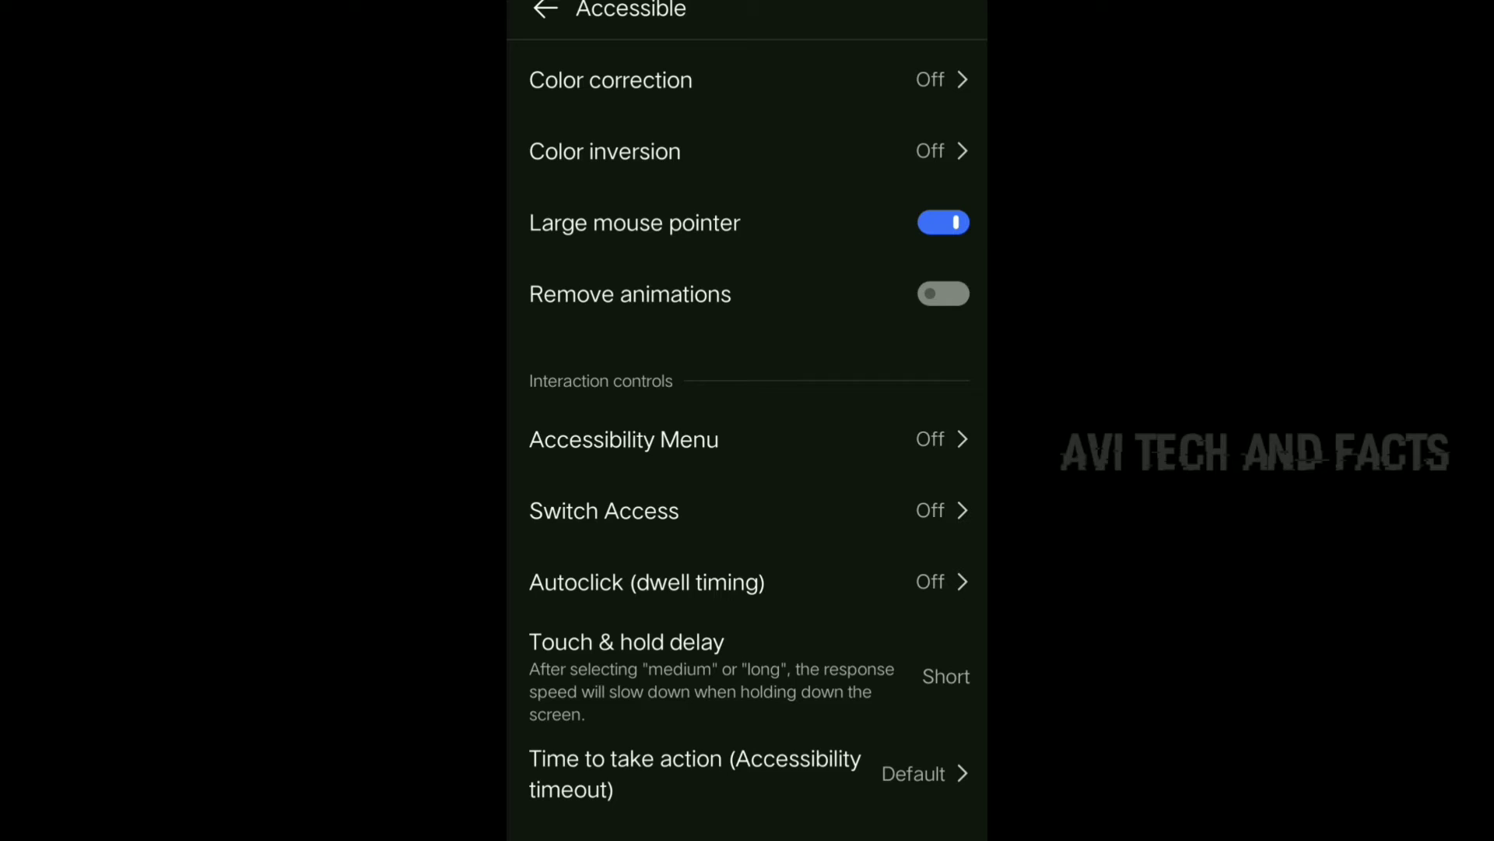
- Switch on the Accessibility Menu shortcut, allow it, and dismiss the accessibility button sheet
left_click(923, 439)
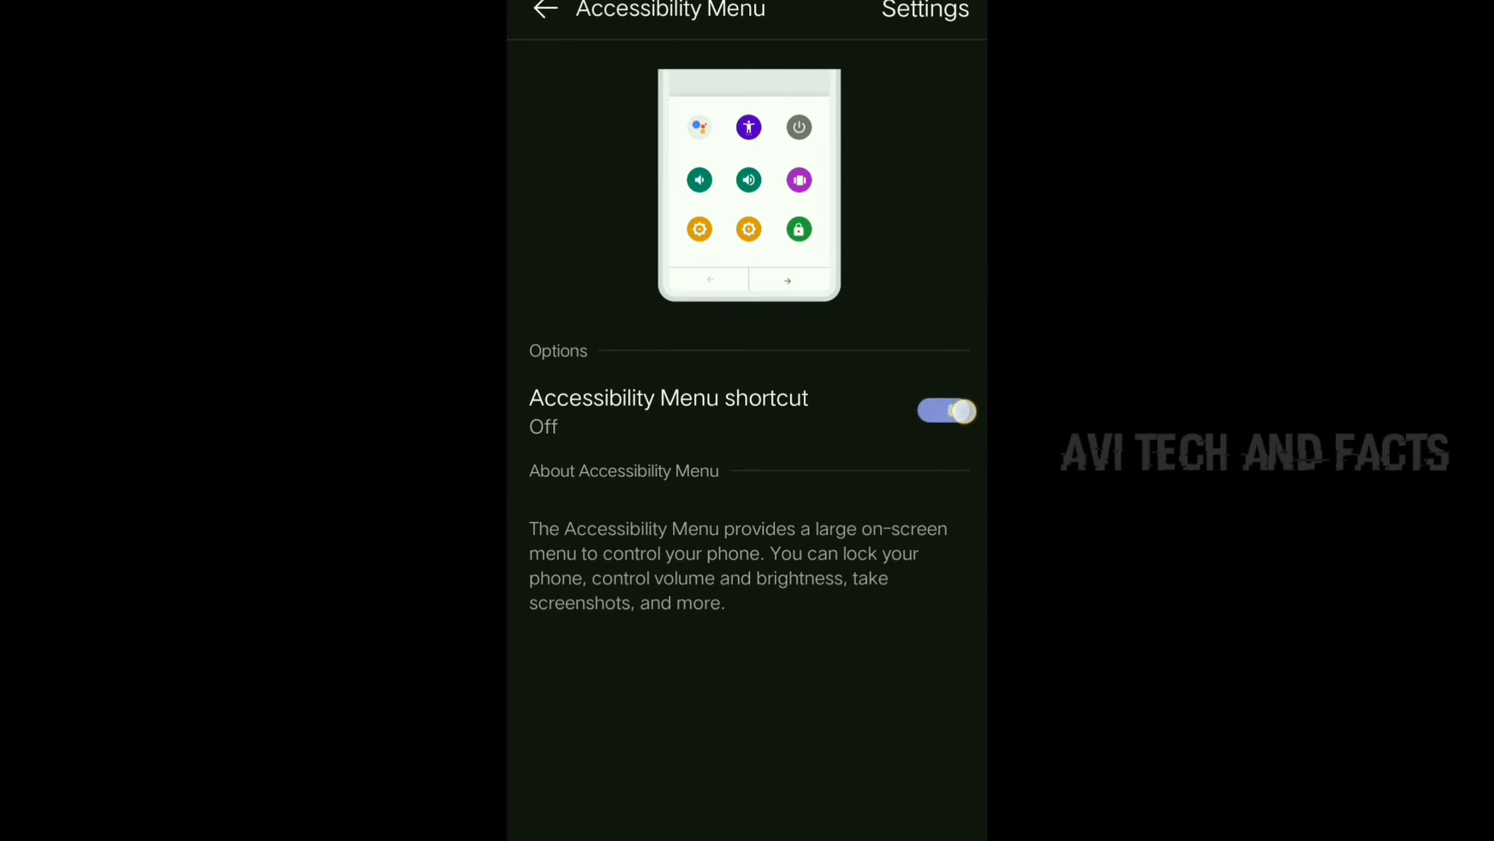
left_click(944, 409)
left_click(748, 701)
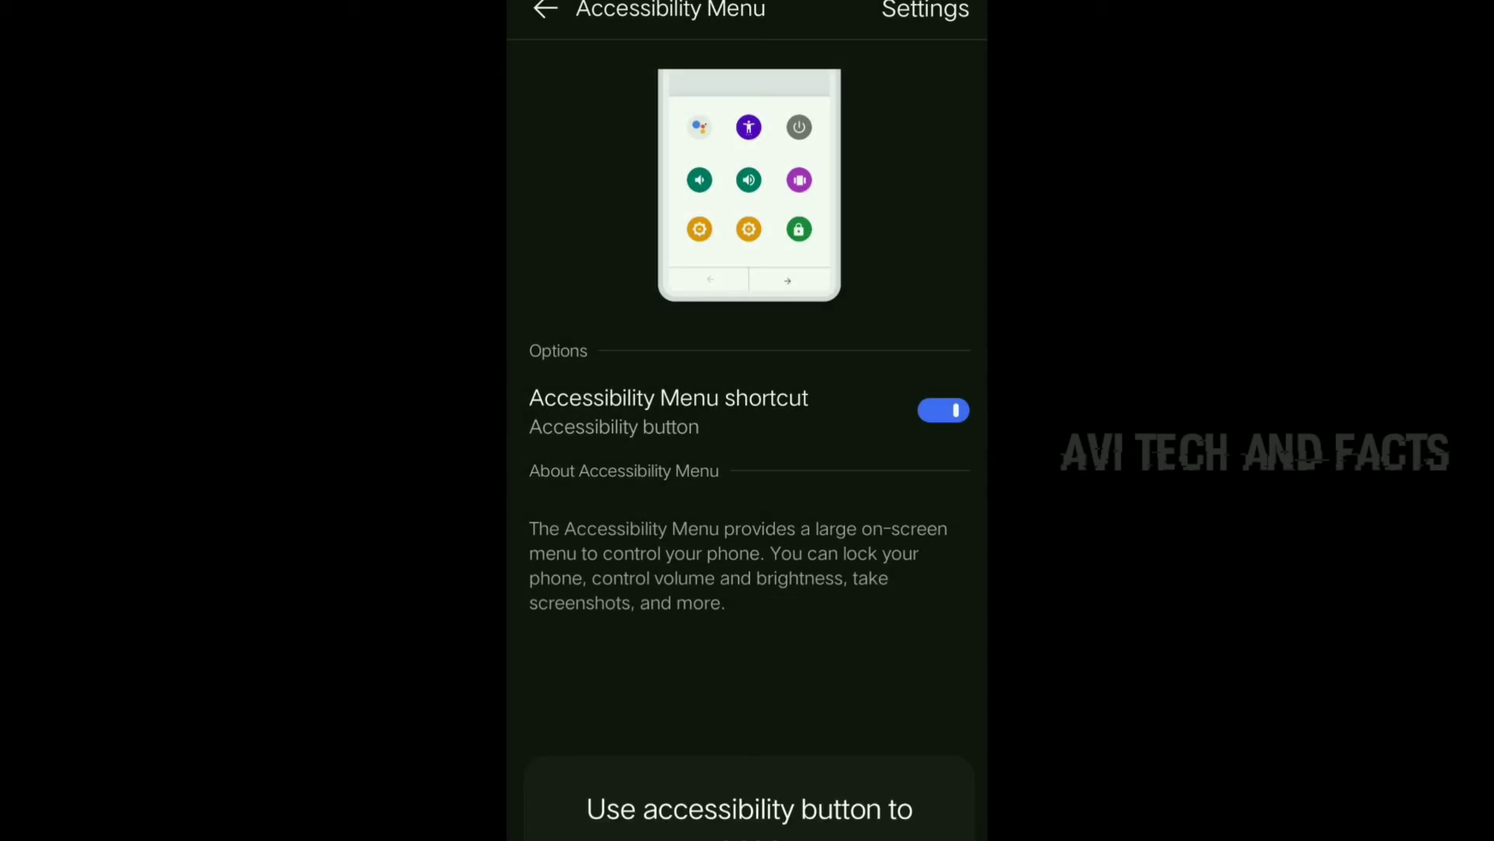
left_click(748, 140)
left_click_drag(818, 584, 817, 456)
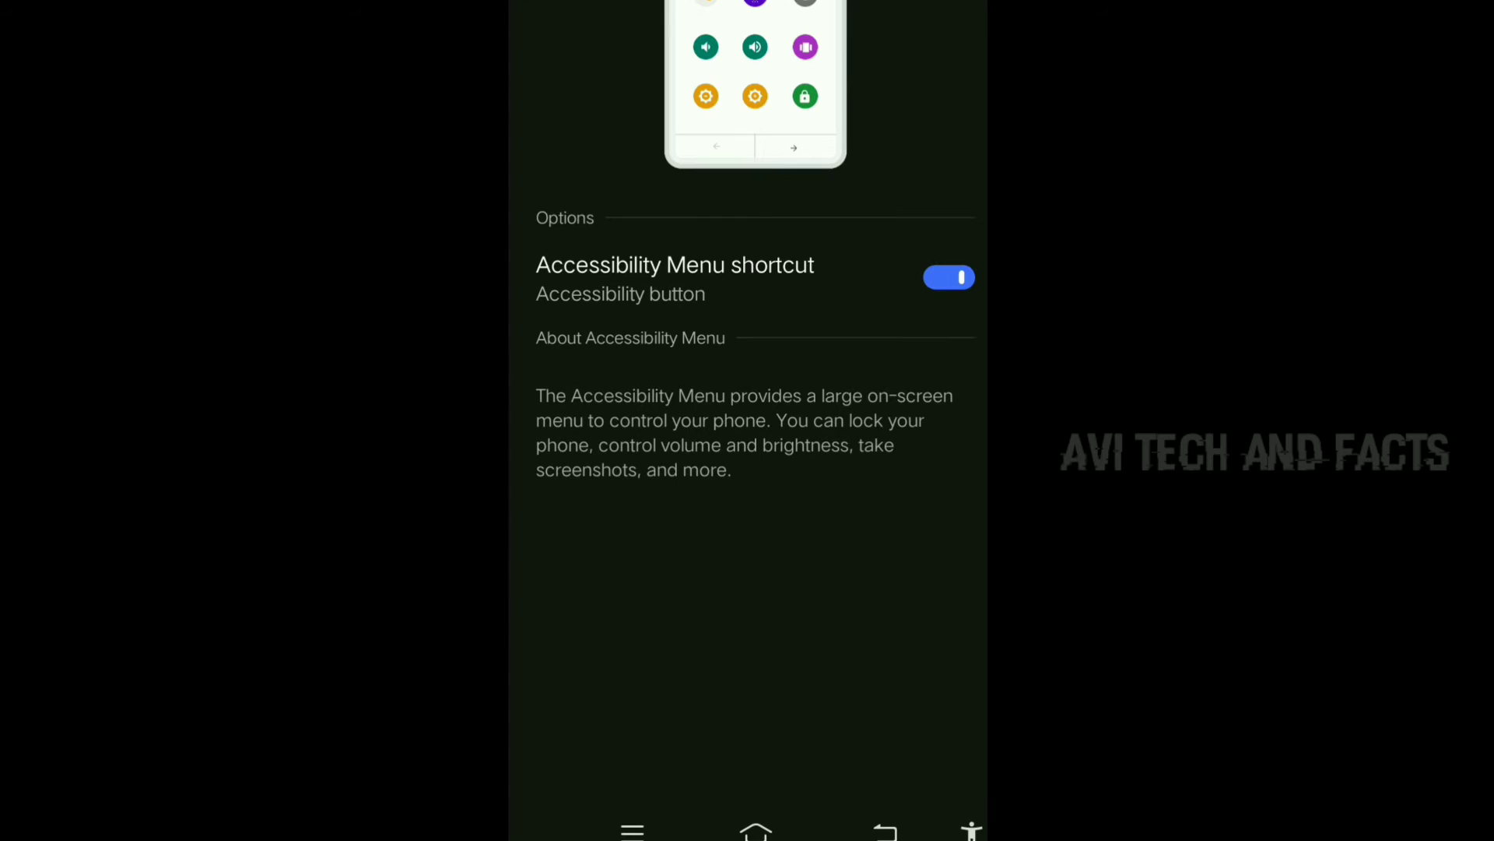
left_click_drag(923, 578, 941, 712)
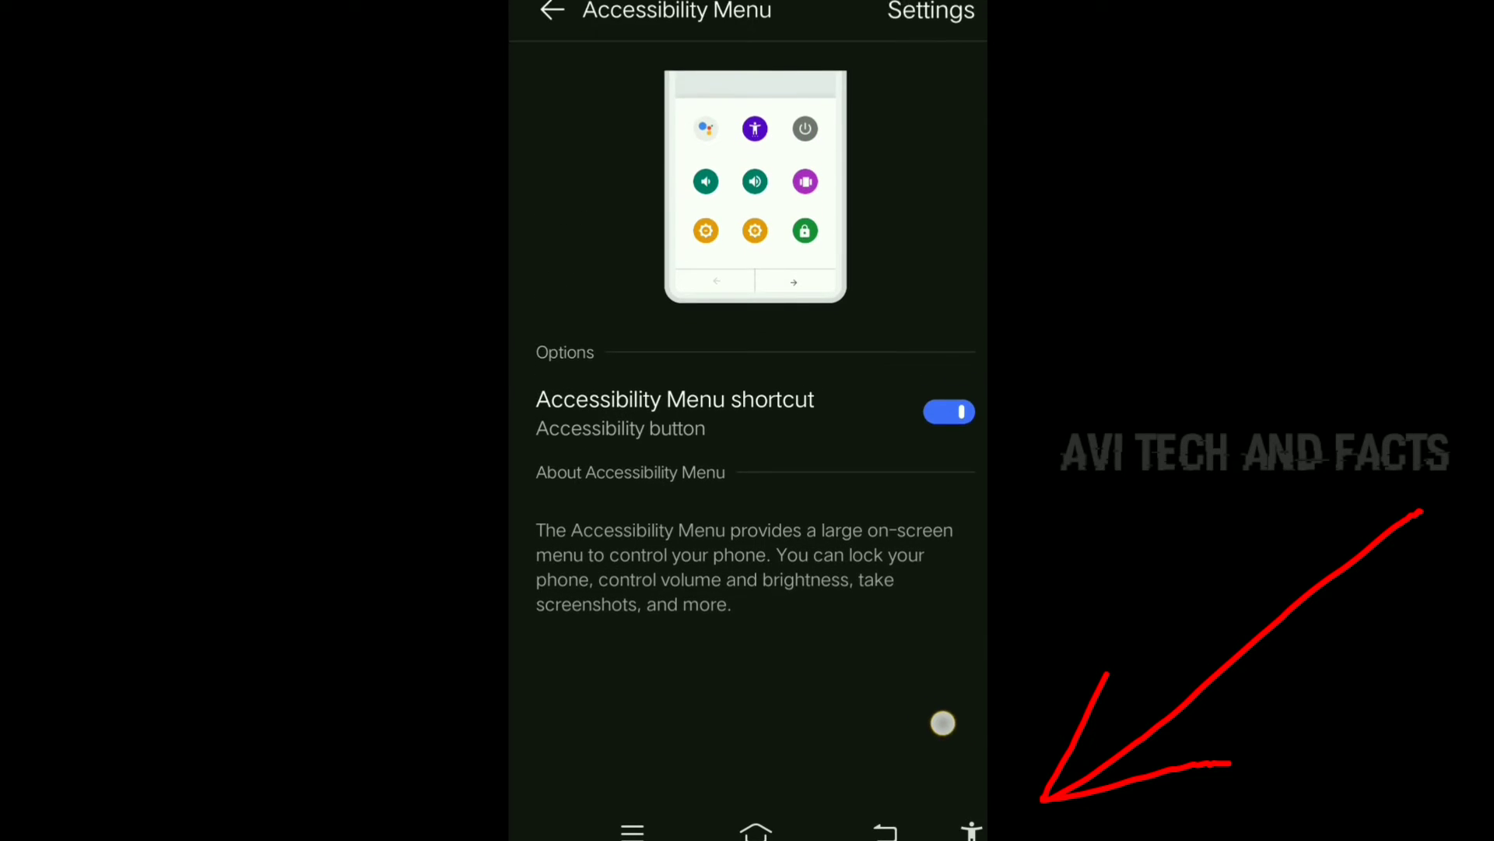
left_click_drag(946, 655, 960, 504)
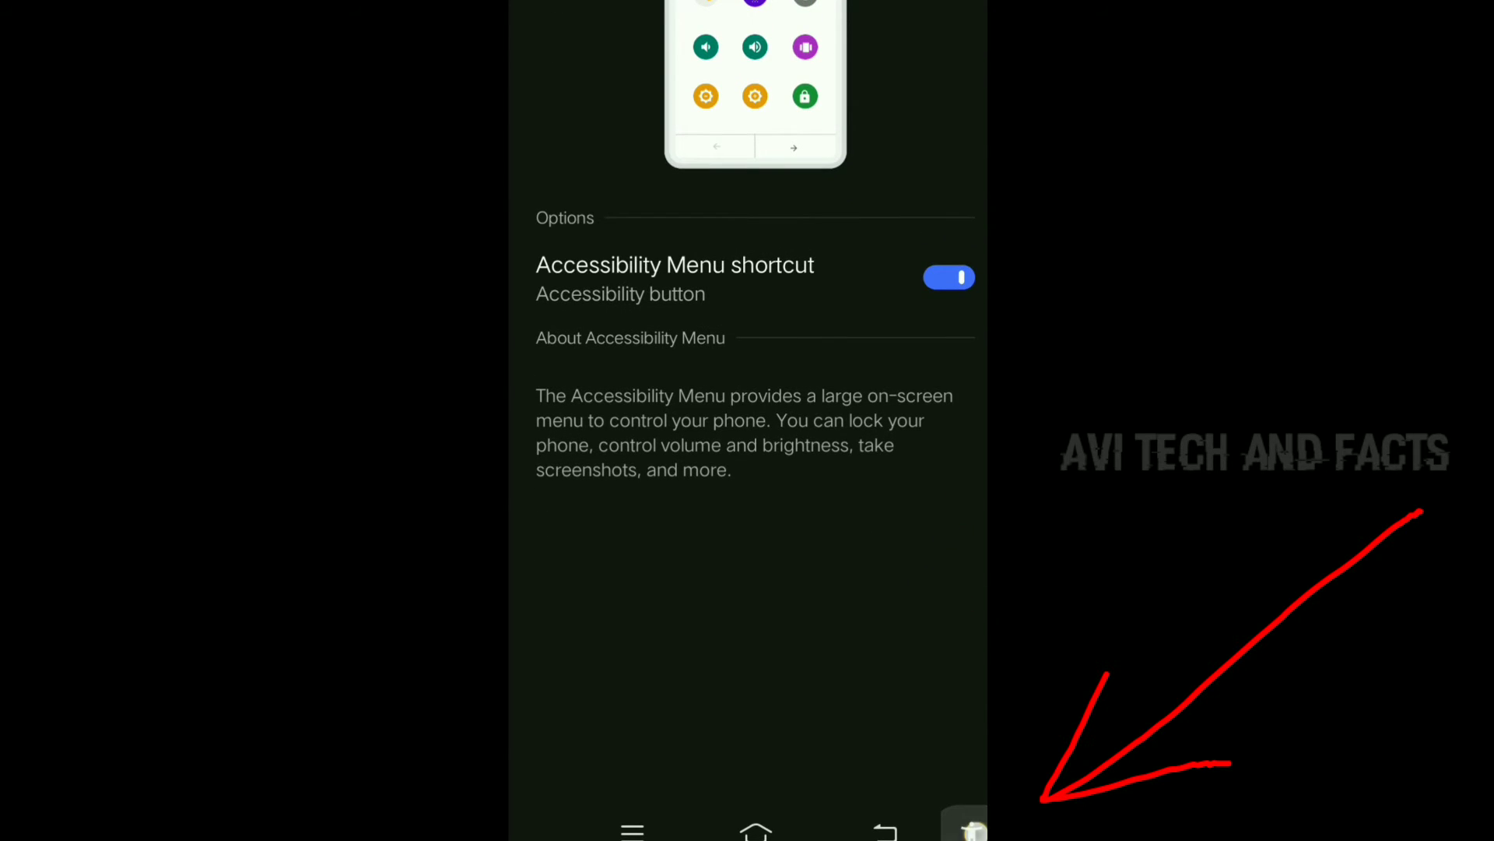
- Bring up the Accessibility Menu and use Volume Down, Volume Up and Brightness Up
left_click(969, 829)
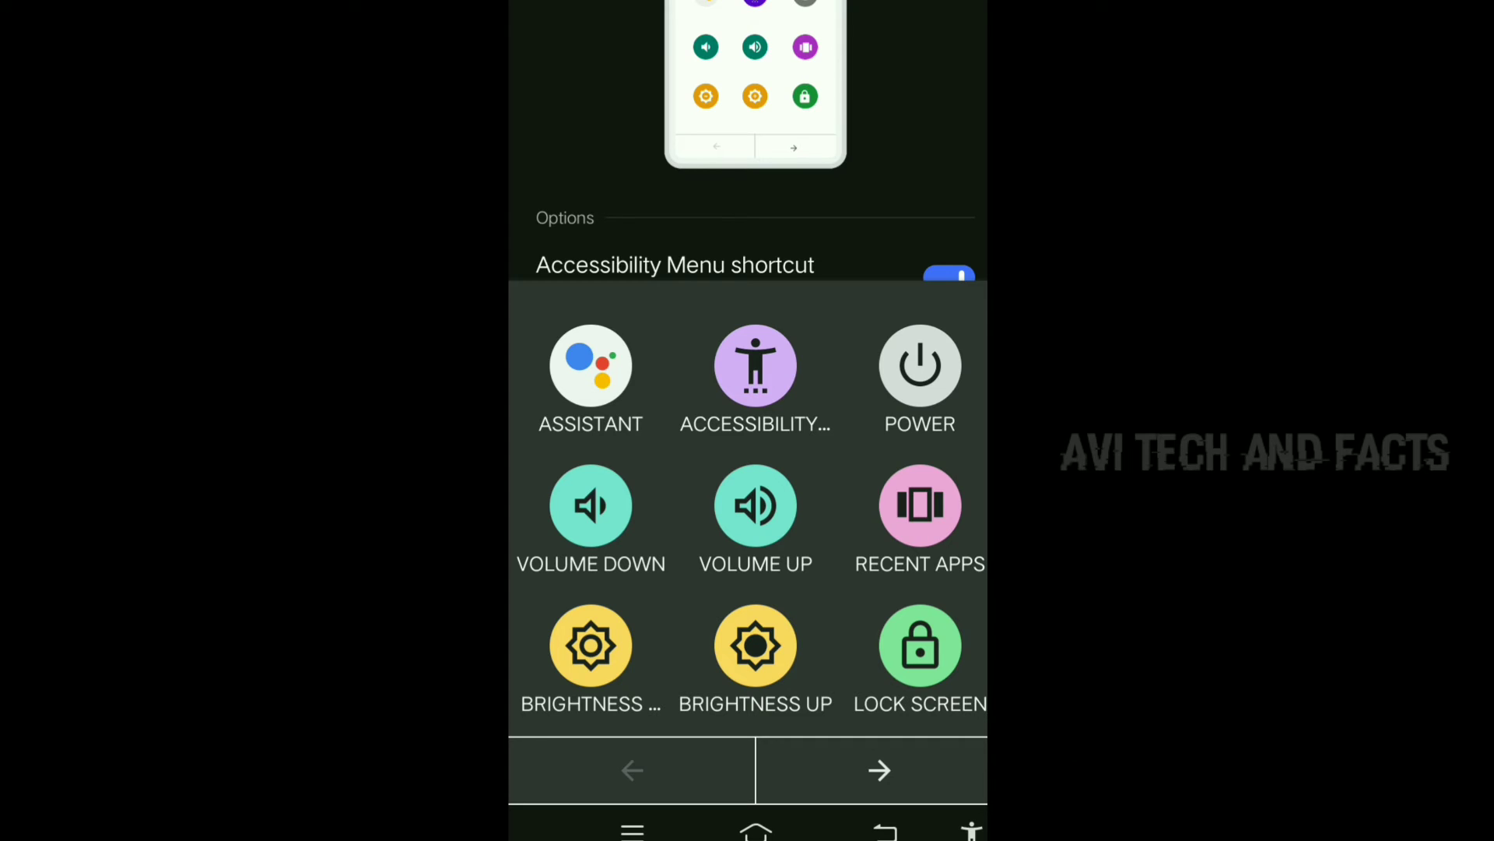
left_click(592, 505)
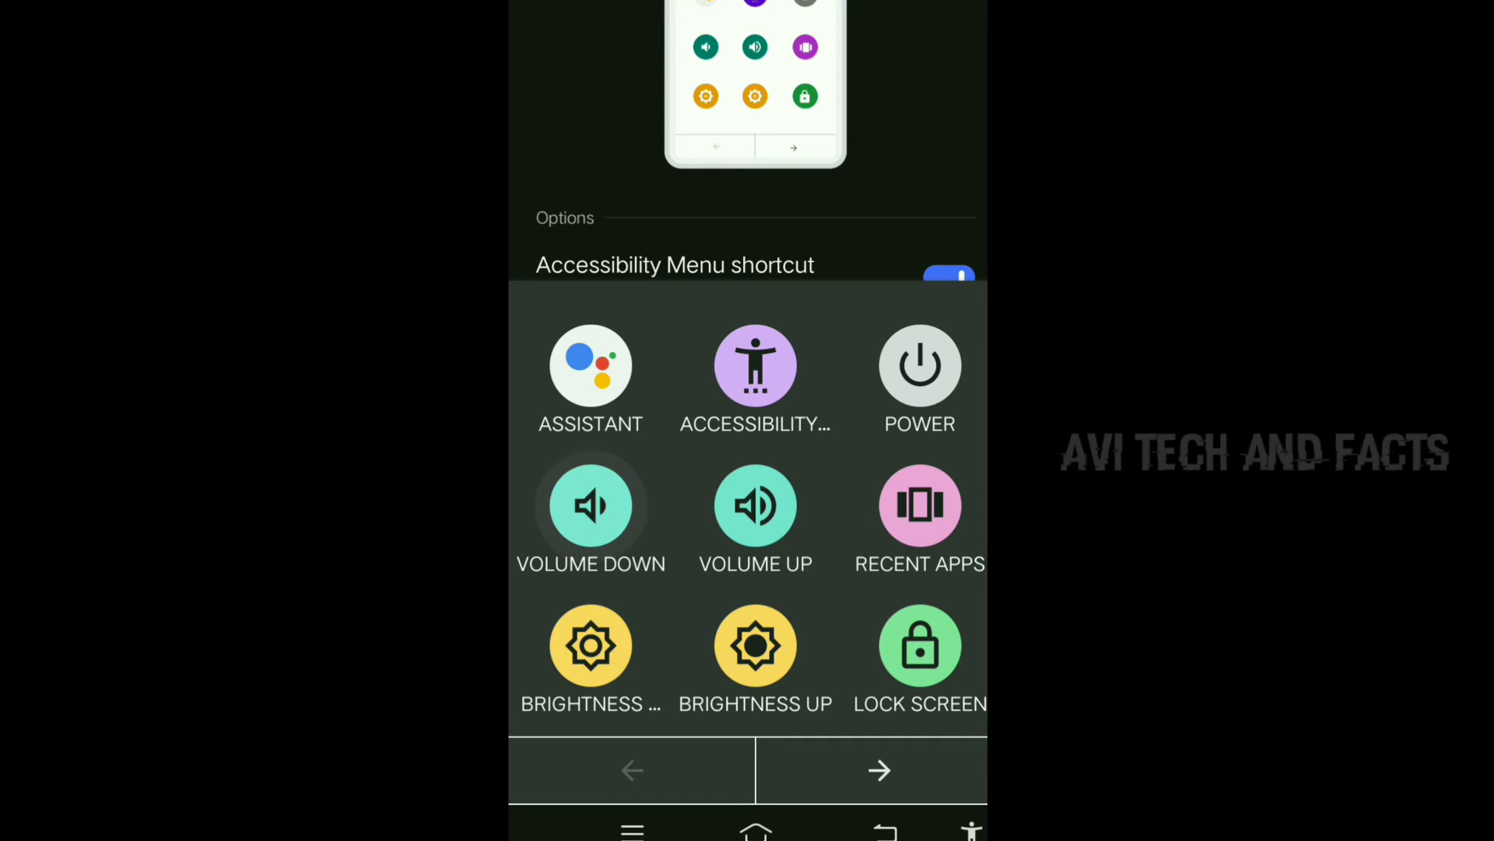
left_click(755, 506)
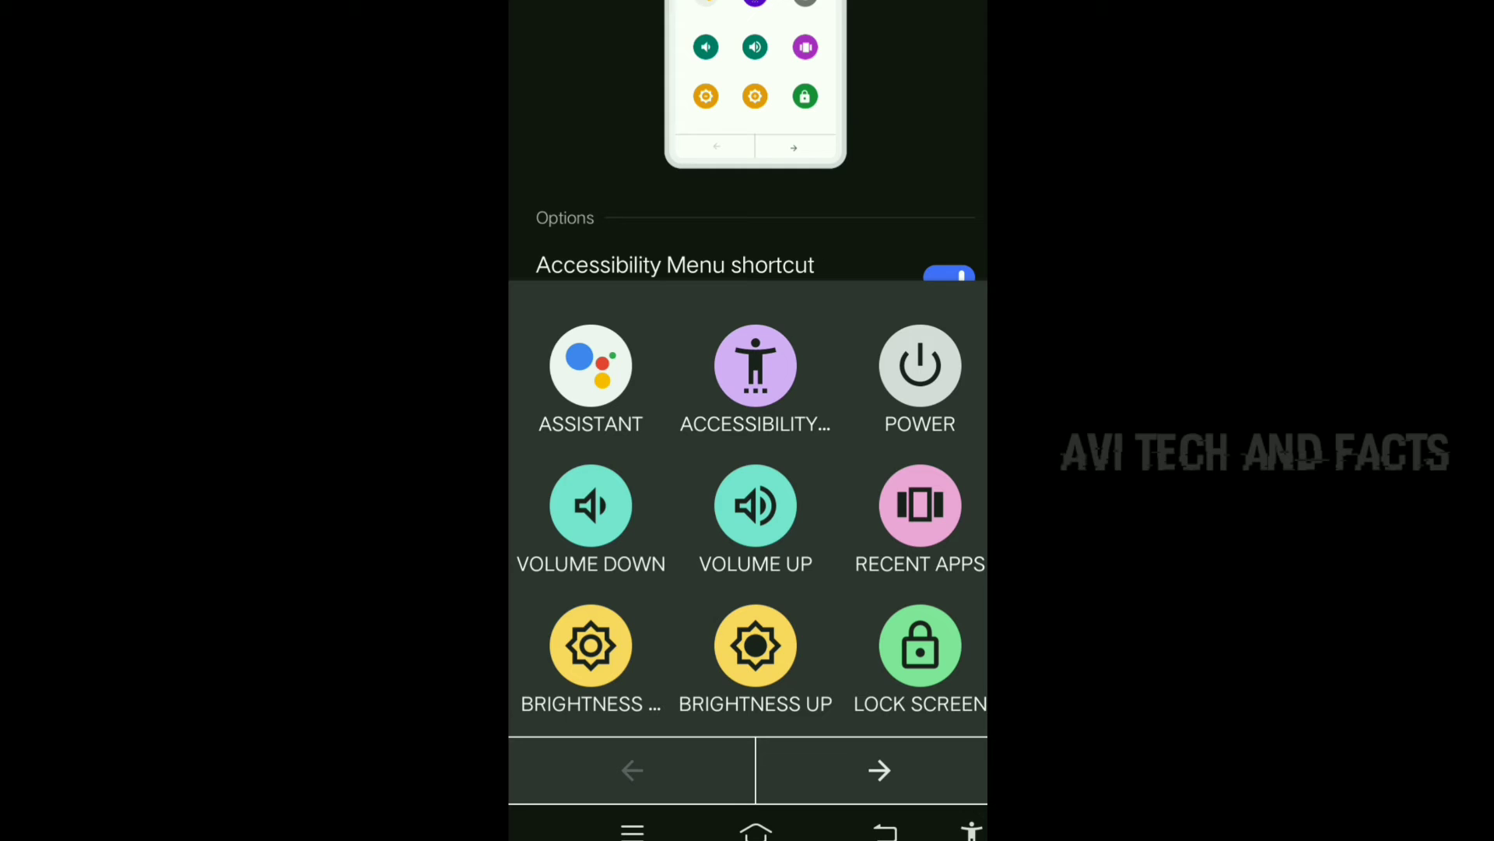
left_click(755, 645)
left_click(920, 646)
- On the menu's second page, try Notifications and Screenshot, then return to page one
left_click(878, 769)
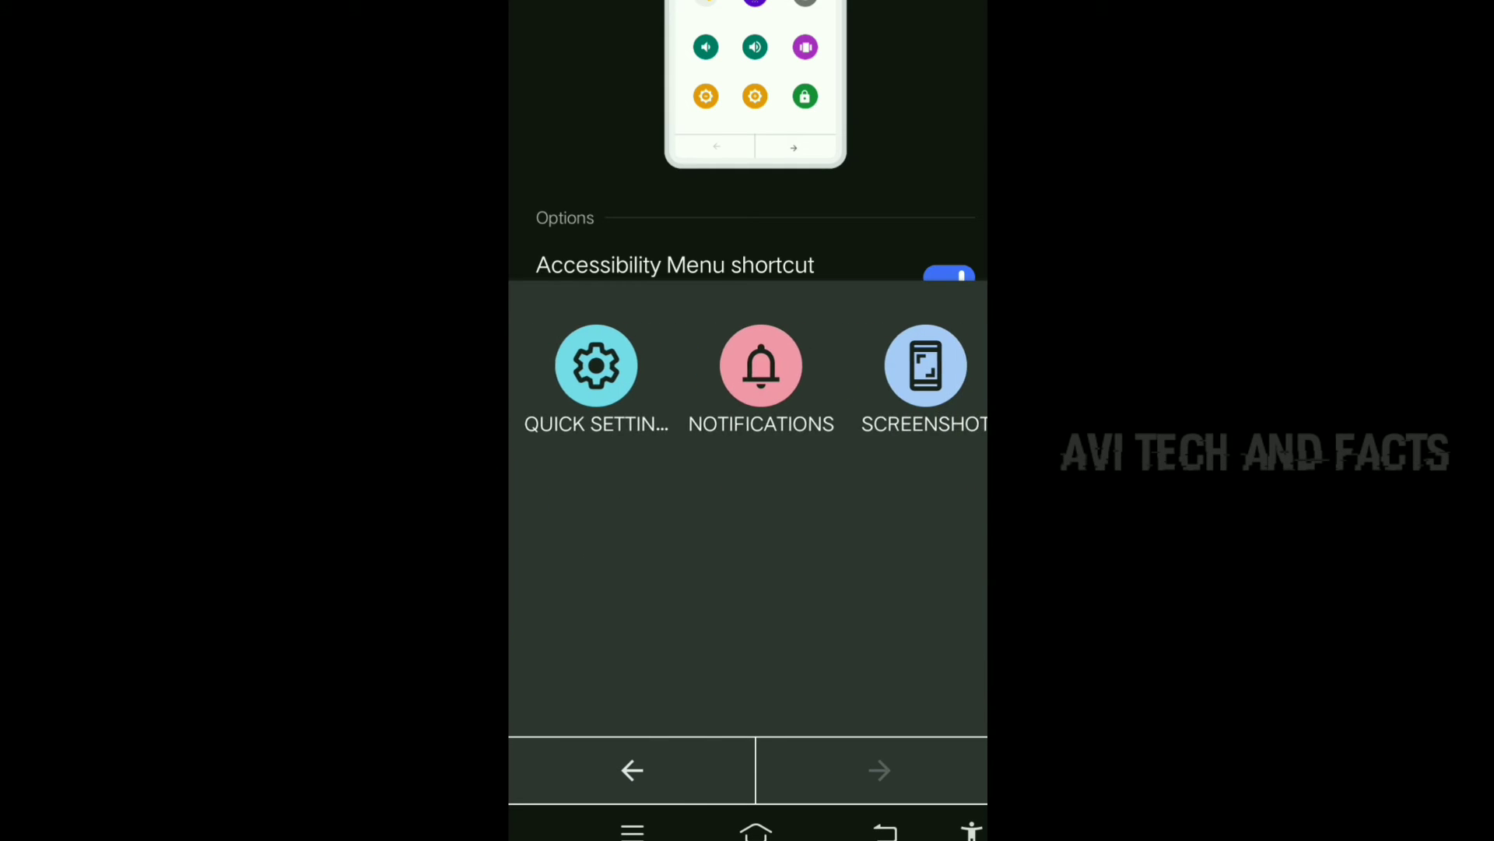
left_click(754, 366)
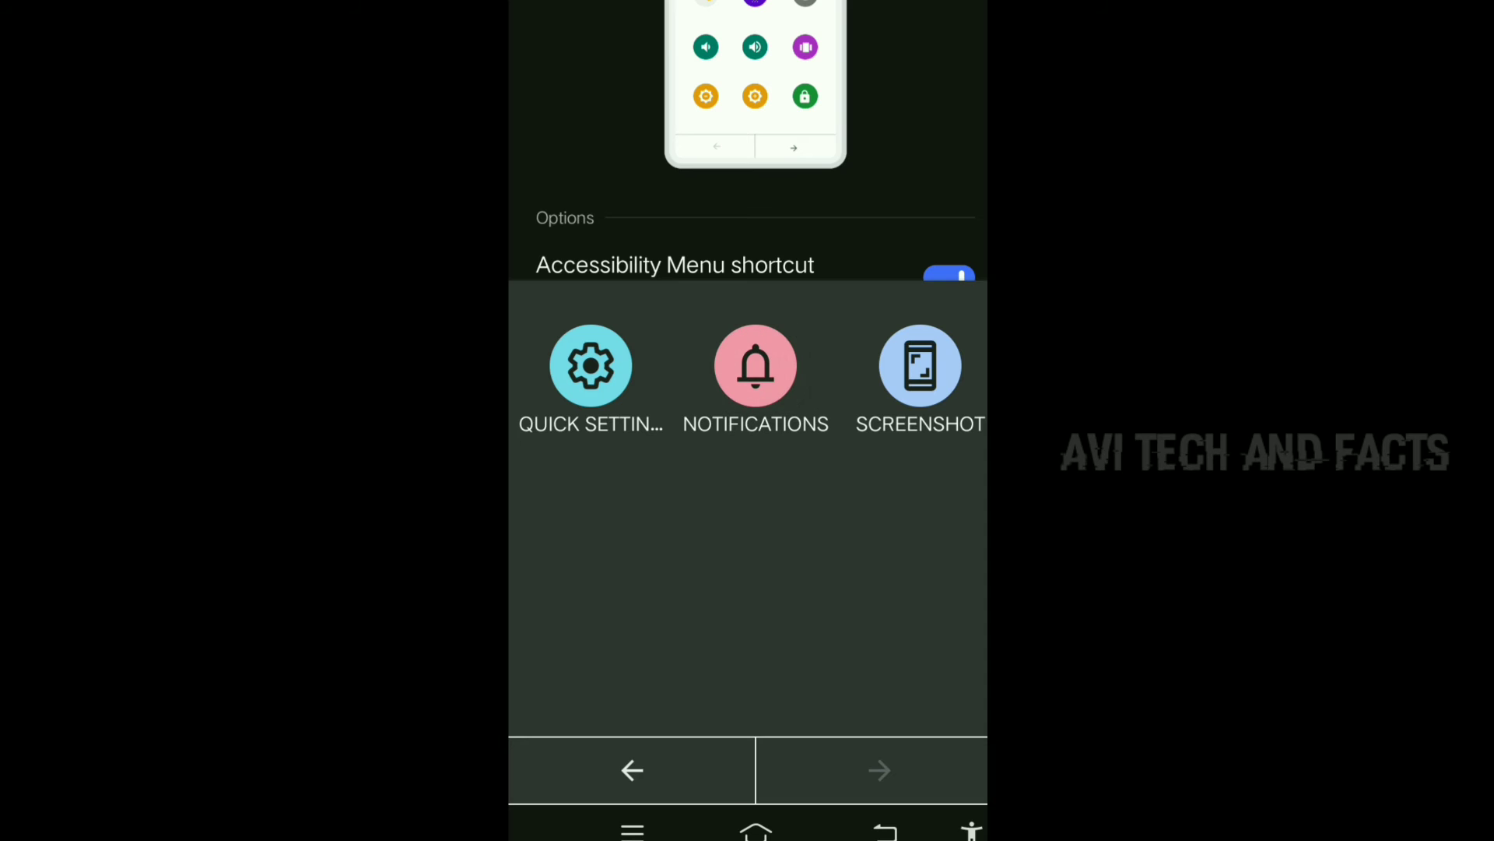
left_click(920, 366)
left_click(632, 770)
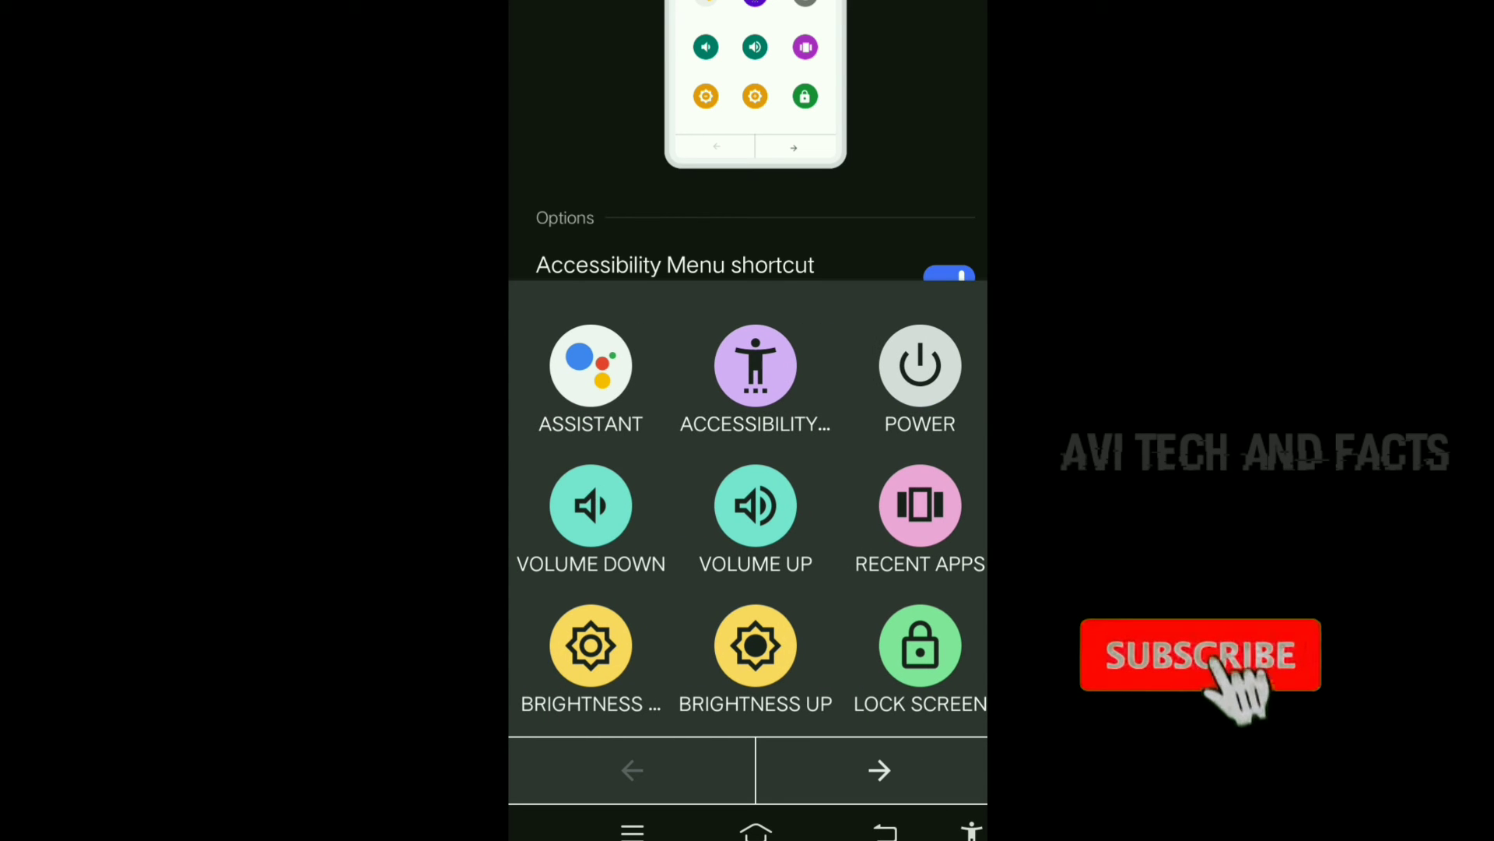